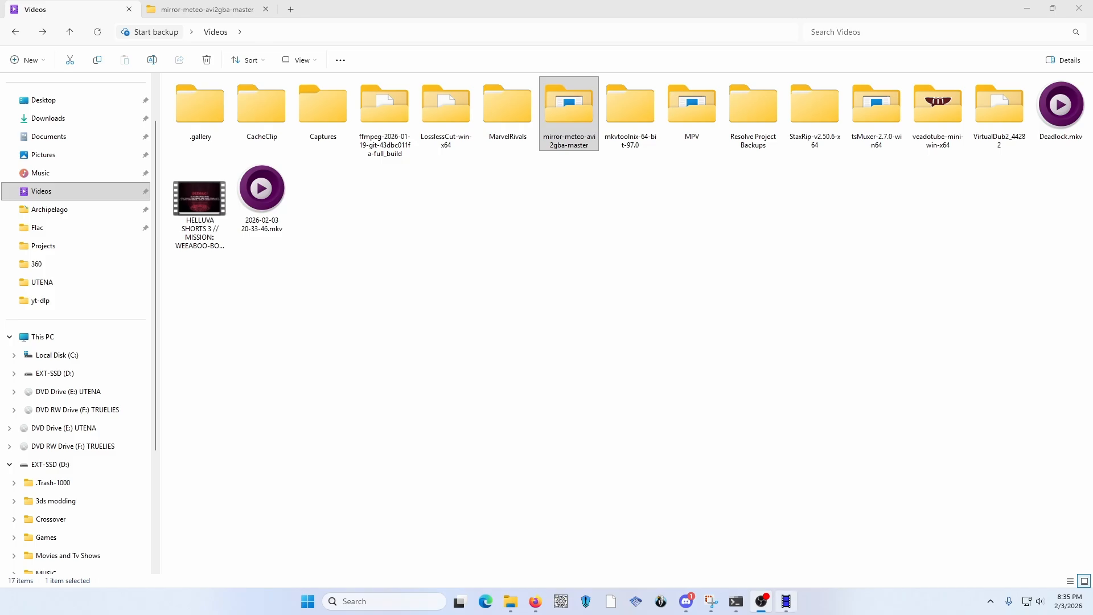
Switch to XMedia Recode and shrink its window so that it floats over the Videos folder with the video files reachable
click(786, 601)
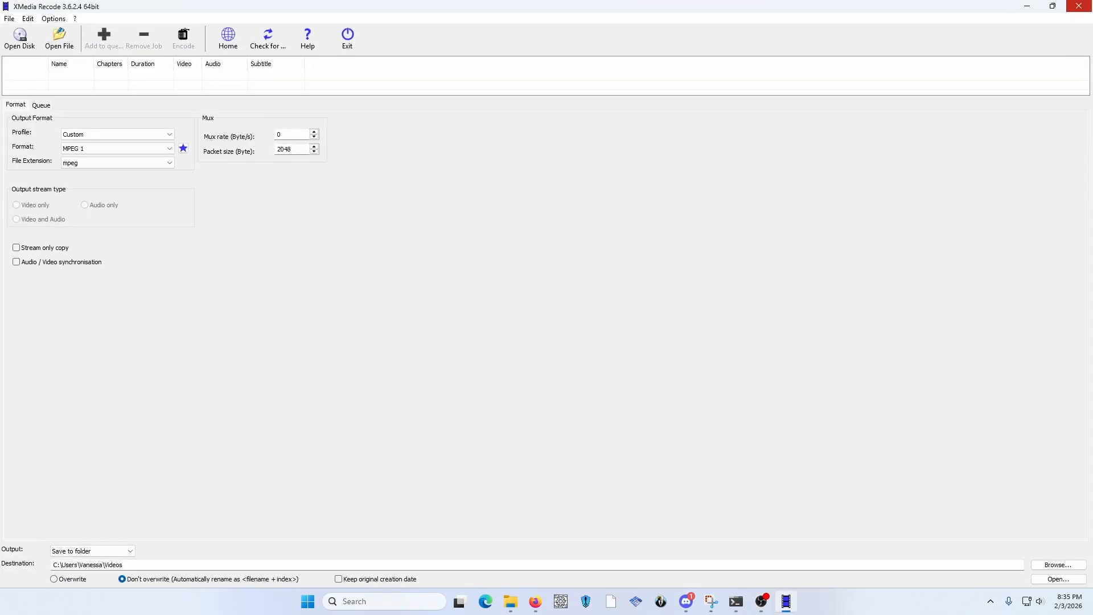
click(1052, 6)
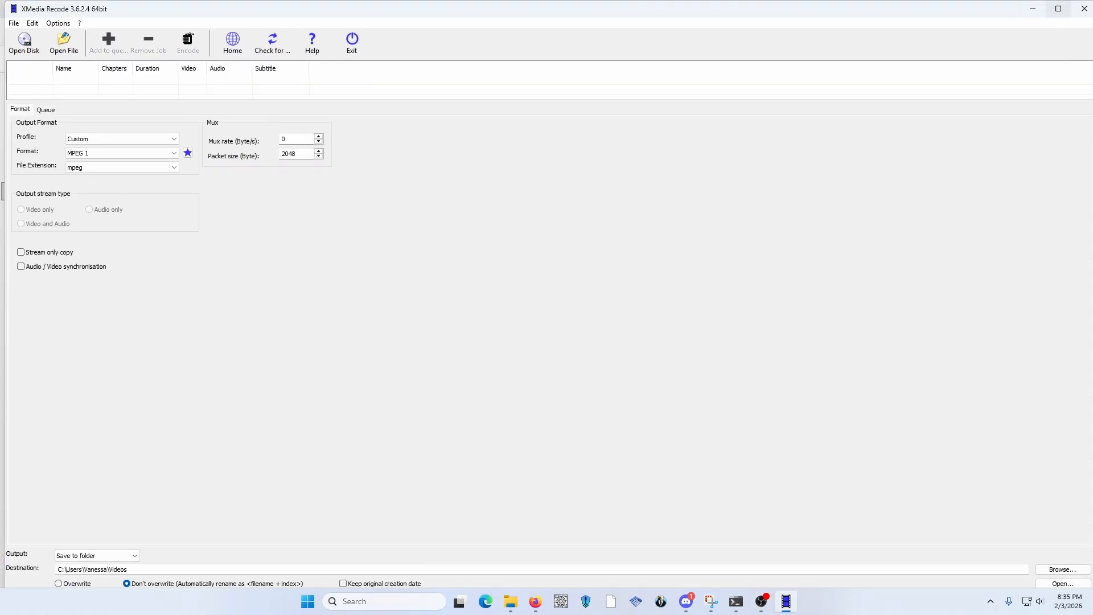
click(1058, 8)
click(1052, 5)
drag(723, 11, 812, 90)
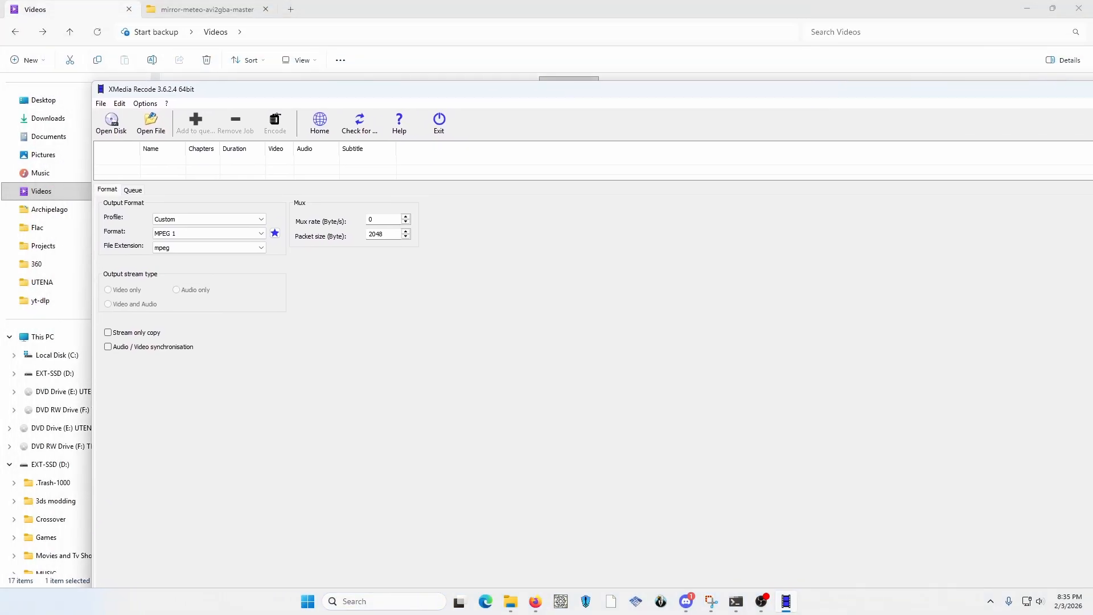
drag(92, 81, 601, 336)
drag(718, 344, 506, 155)
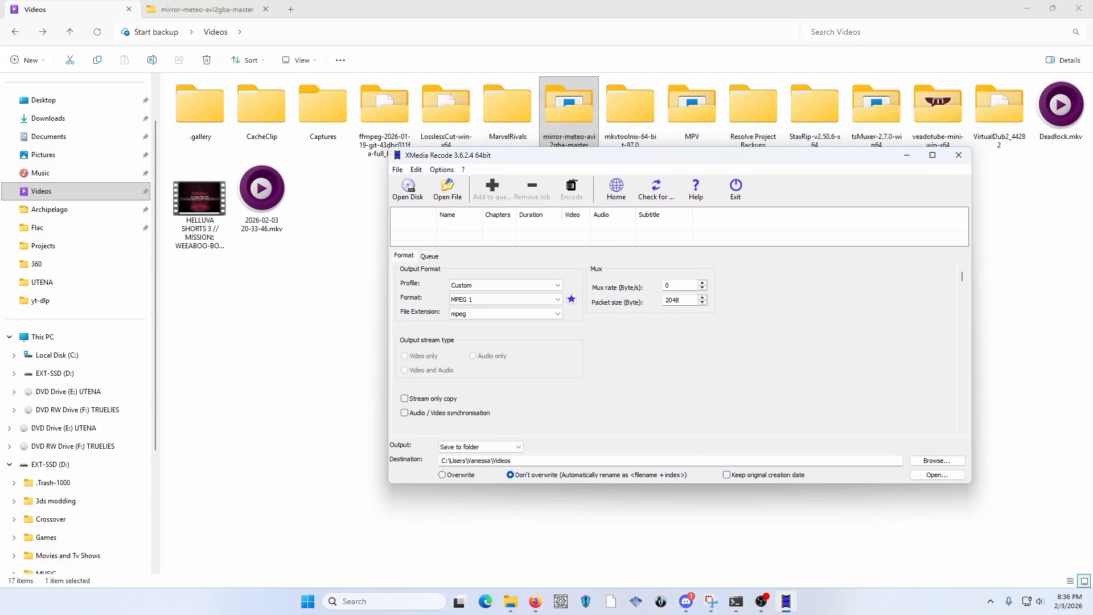
Load the HELLUVA SHORTS 3 video from the Videos folder into XMedia Recode and select it with the Custom profile
drag(200, 206, 484, 364)
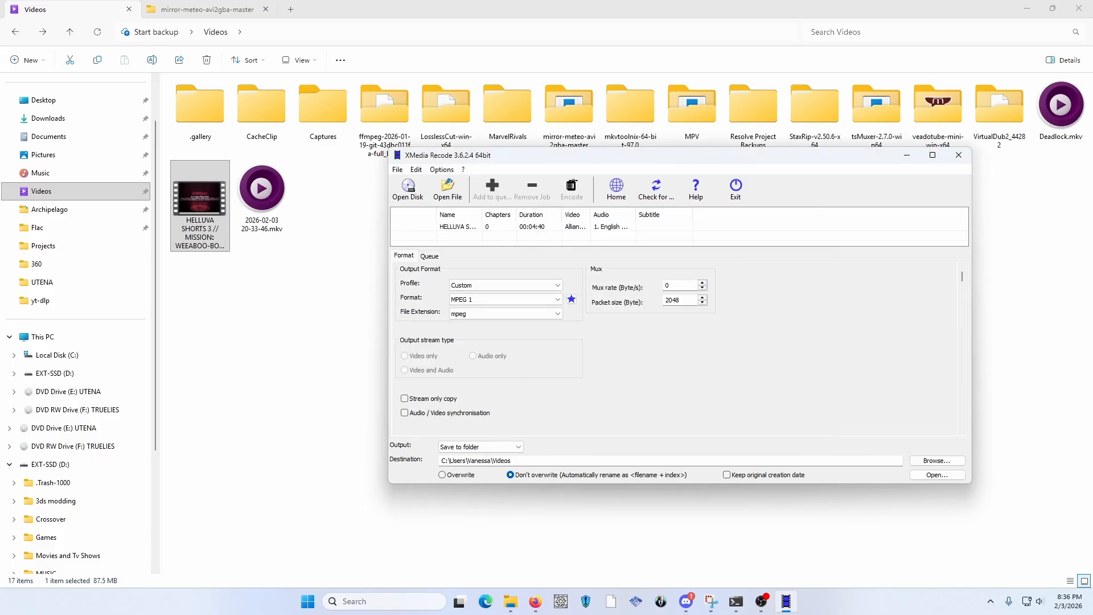
click(932, 155)
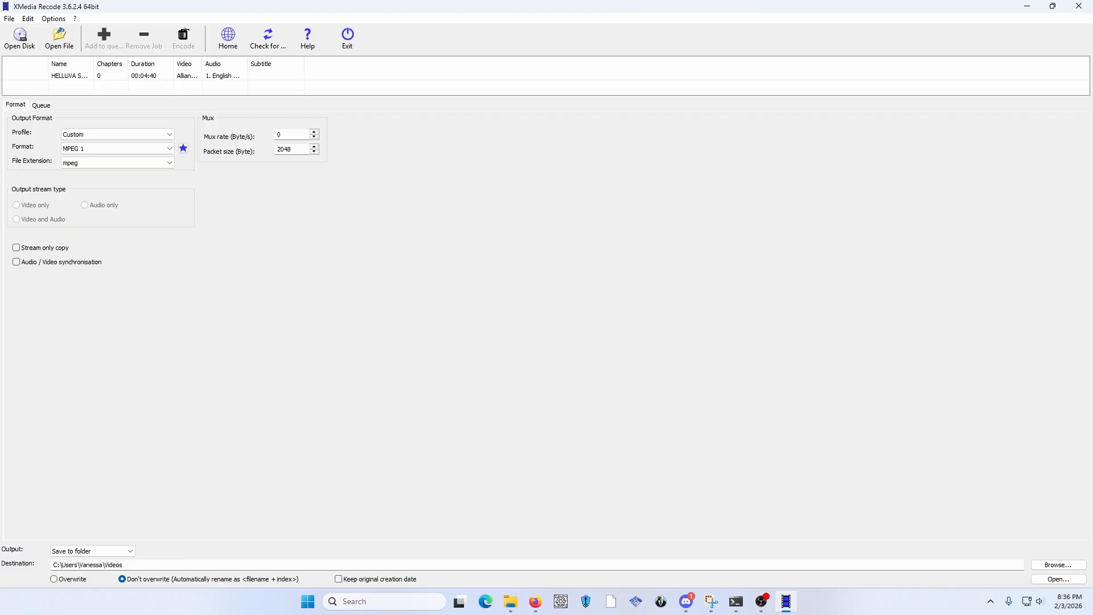
click(69, 75)
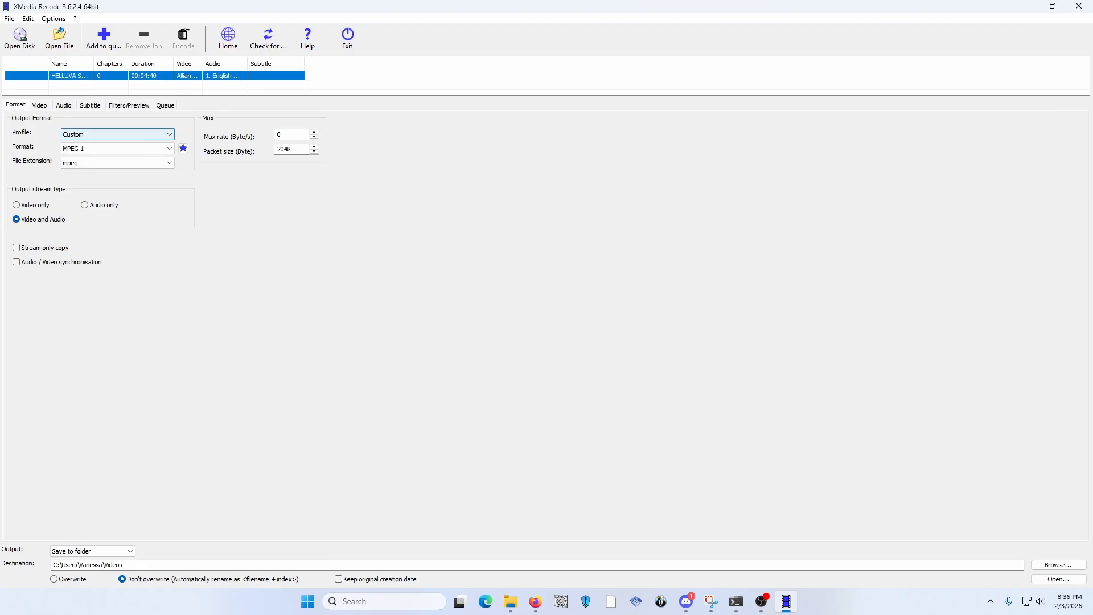
click(117, 134)
click(113, 145)
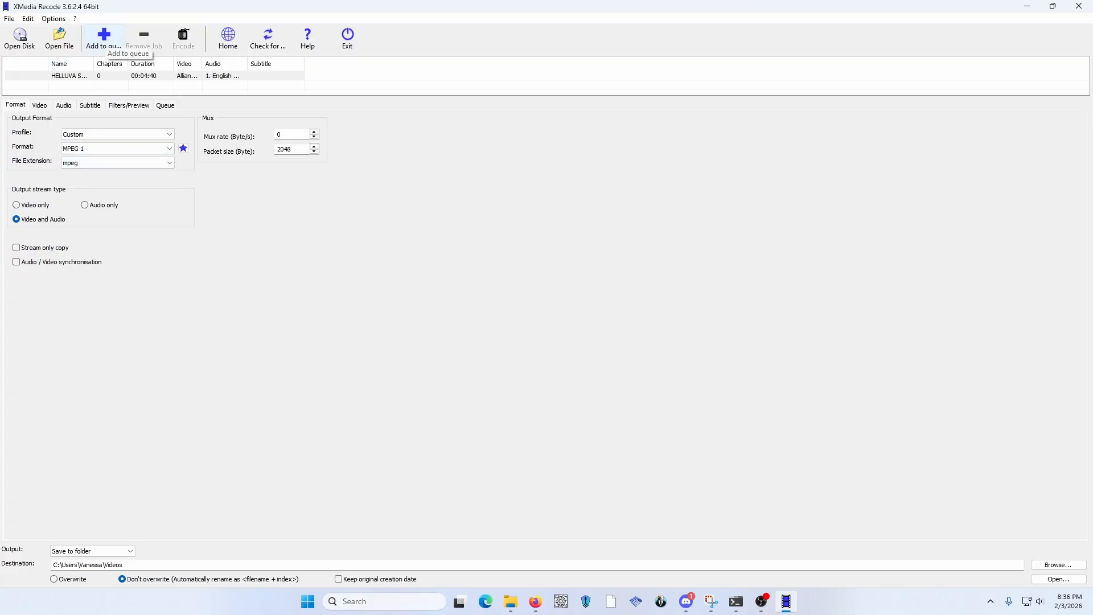
Queue the loaded video and encode it as MPEG 1, minimizing the encoding window to get back to the Videos folder
click(105, 38)
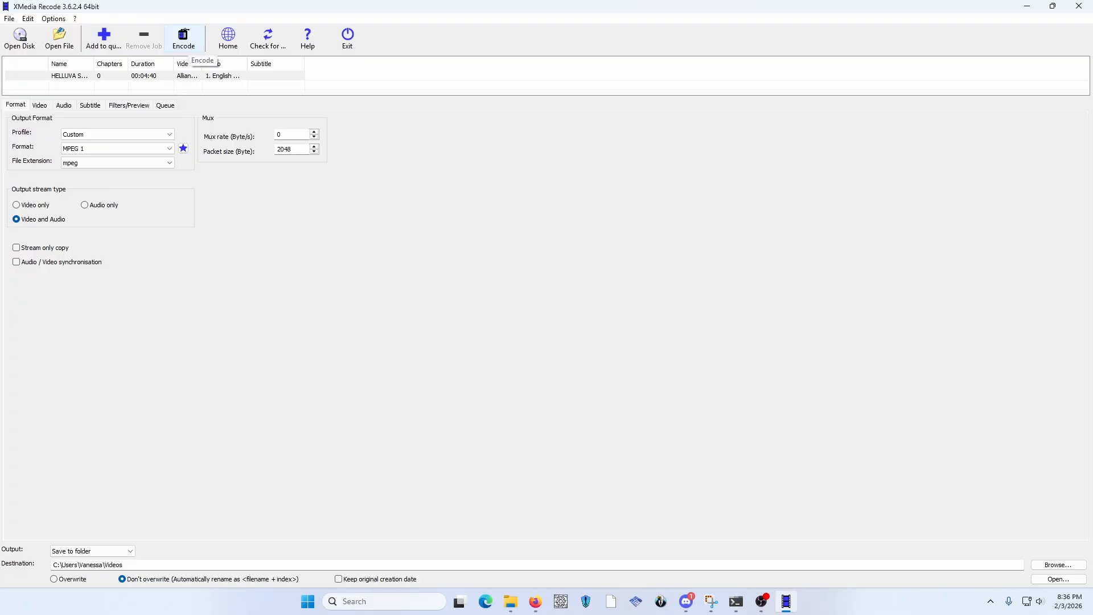
click(189, 48)
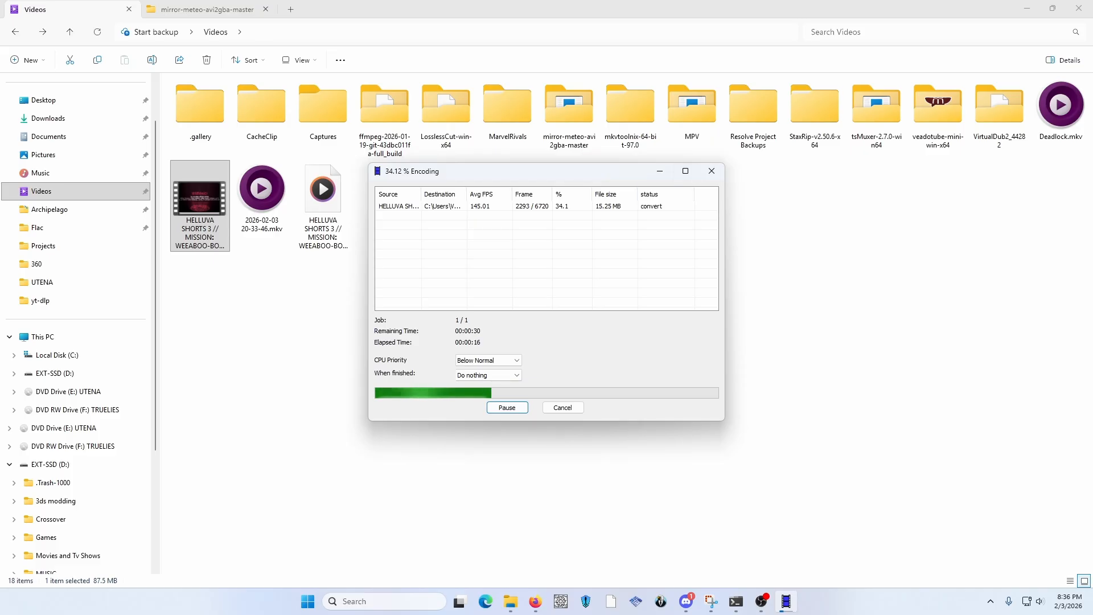
click(685, 171)
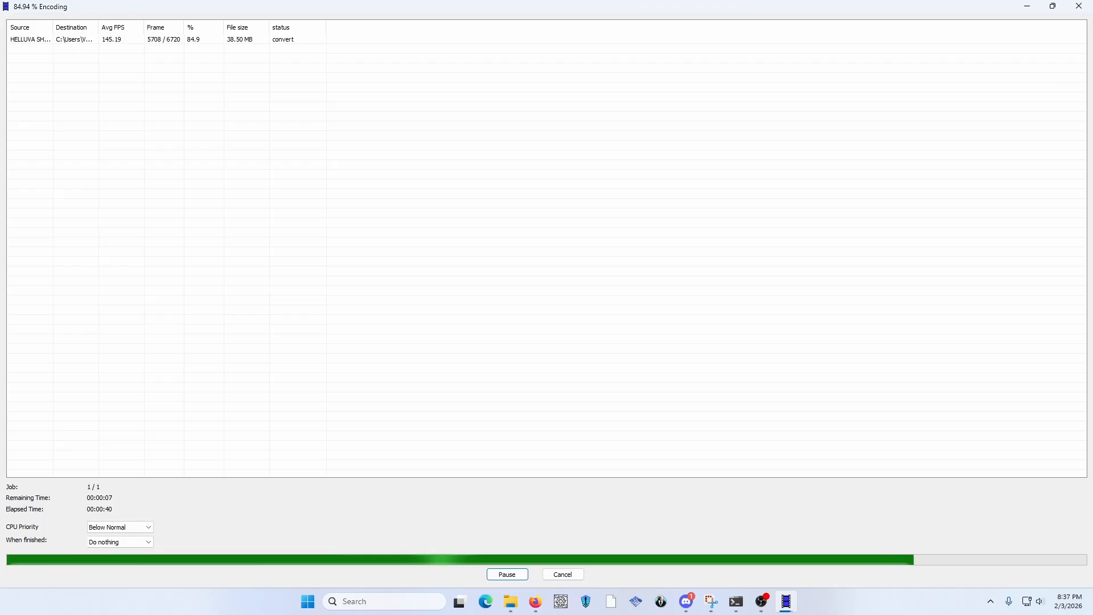
click(1027, 6)
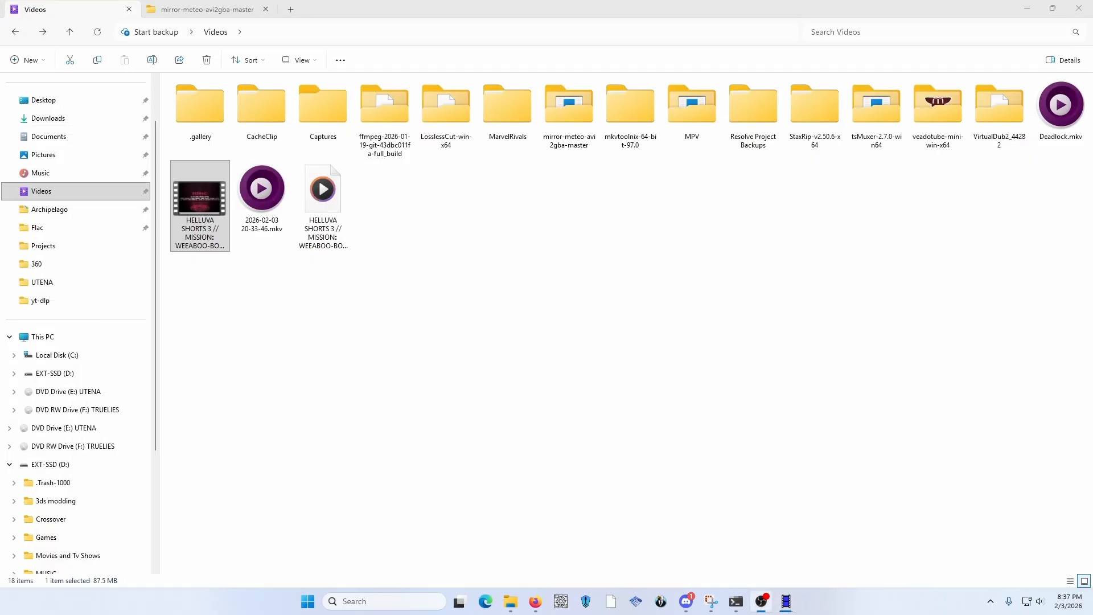
Launch Meteo140EN.exe from the mirror-meteo-avi2gba-master folder and reposition its window
click(206, 9)
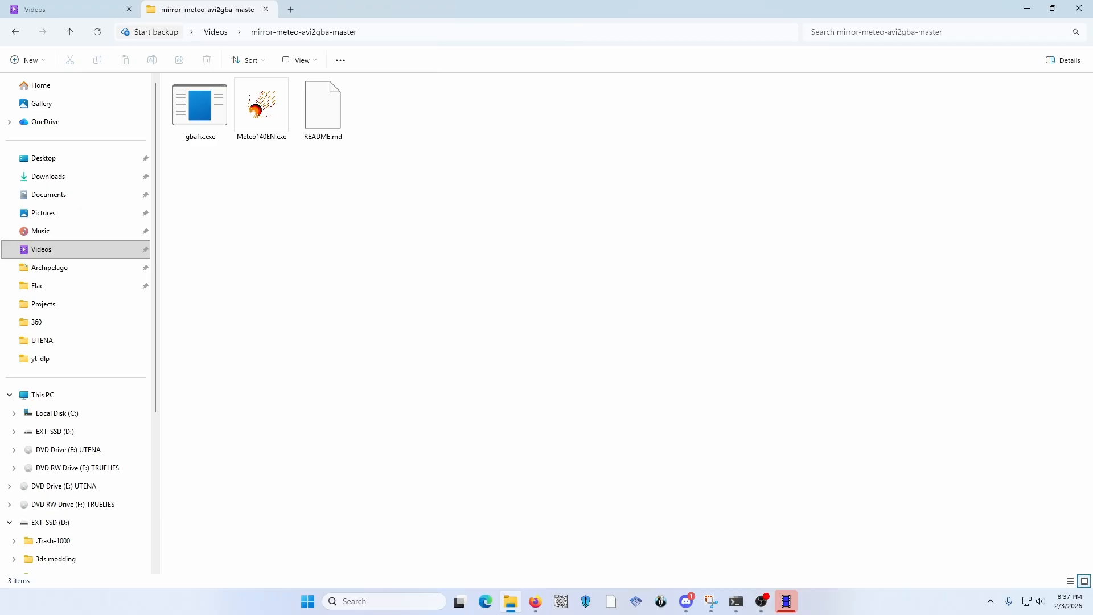
double_click(261, 109)
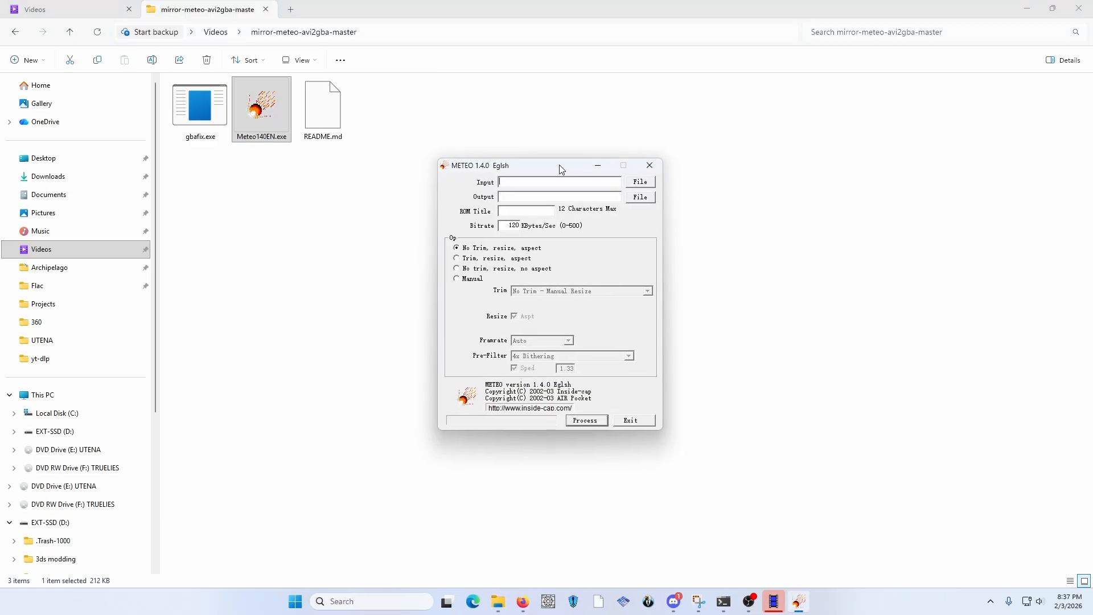
drag(561, 166, 652, 157)
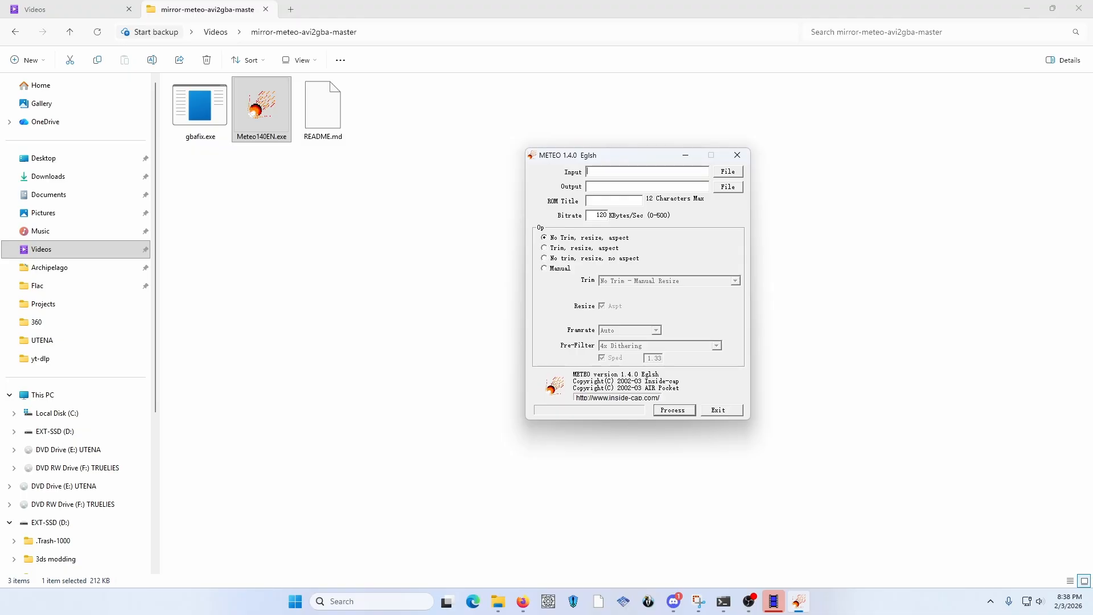
click(727, 171)
scroll(632, 279, down, 5)
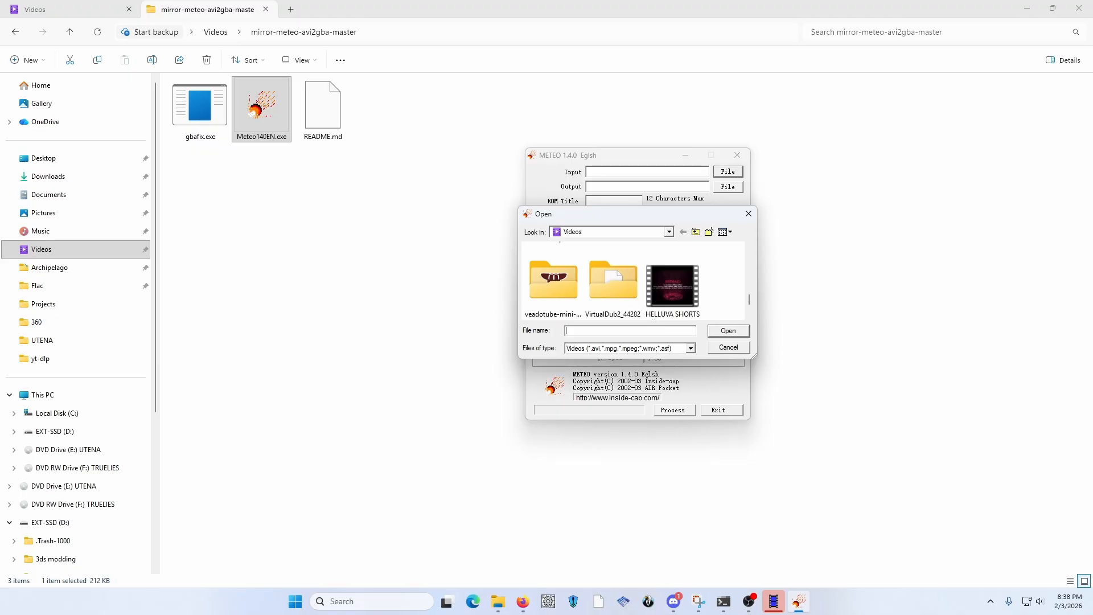
click(728, 347)
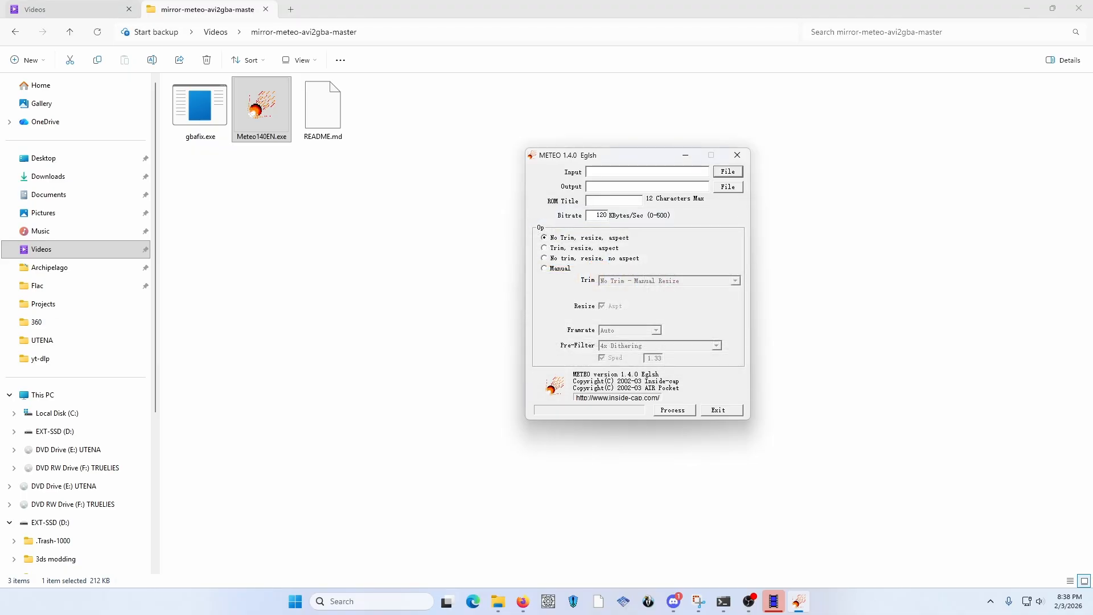
Rename the encoded MPEG file in the Videos folder as HB3.mpeg
click(69, 9)
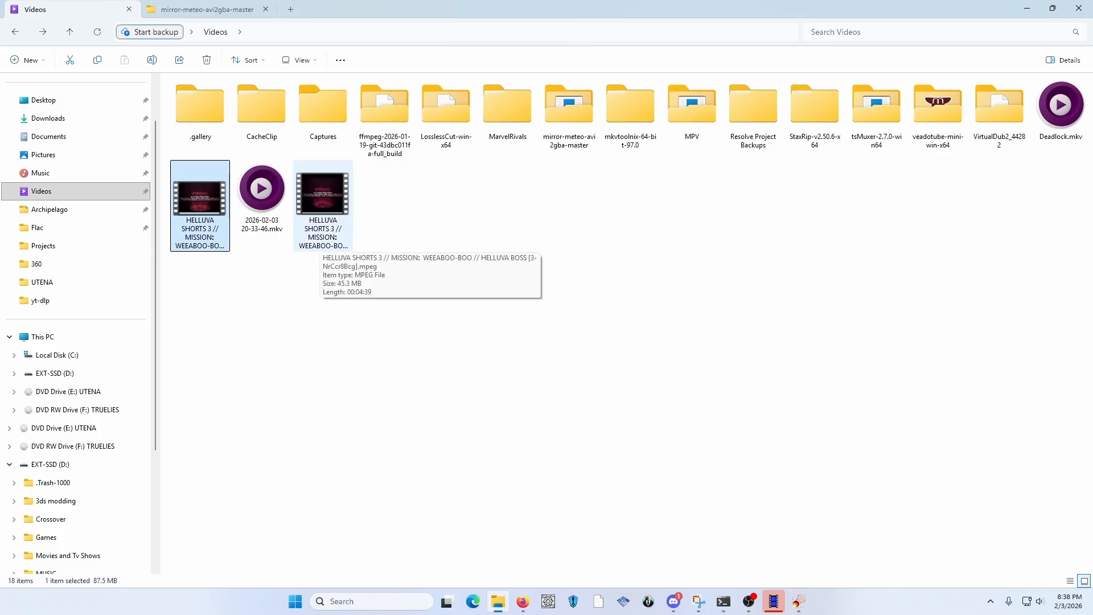
click(322, 239)
key(F2)
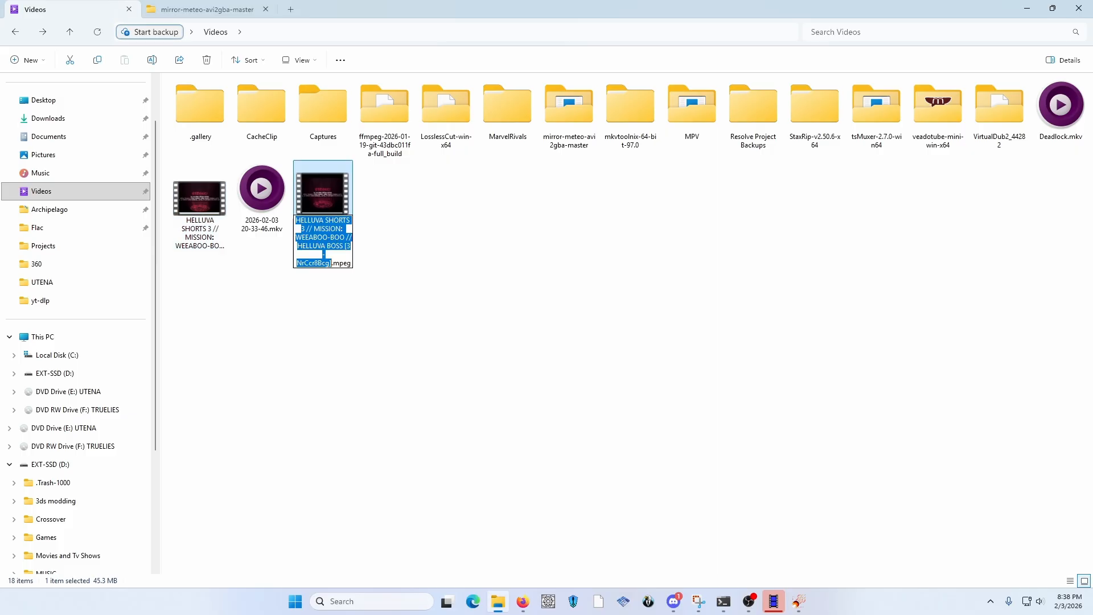
text(HB)
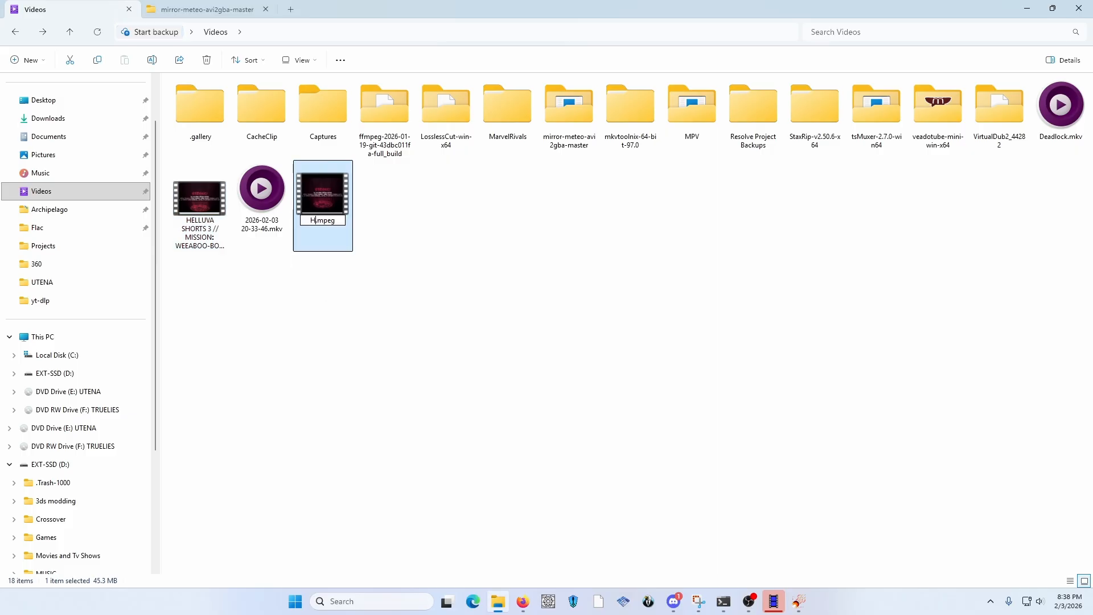
text(3)
key(Return)
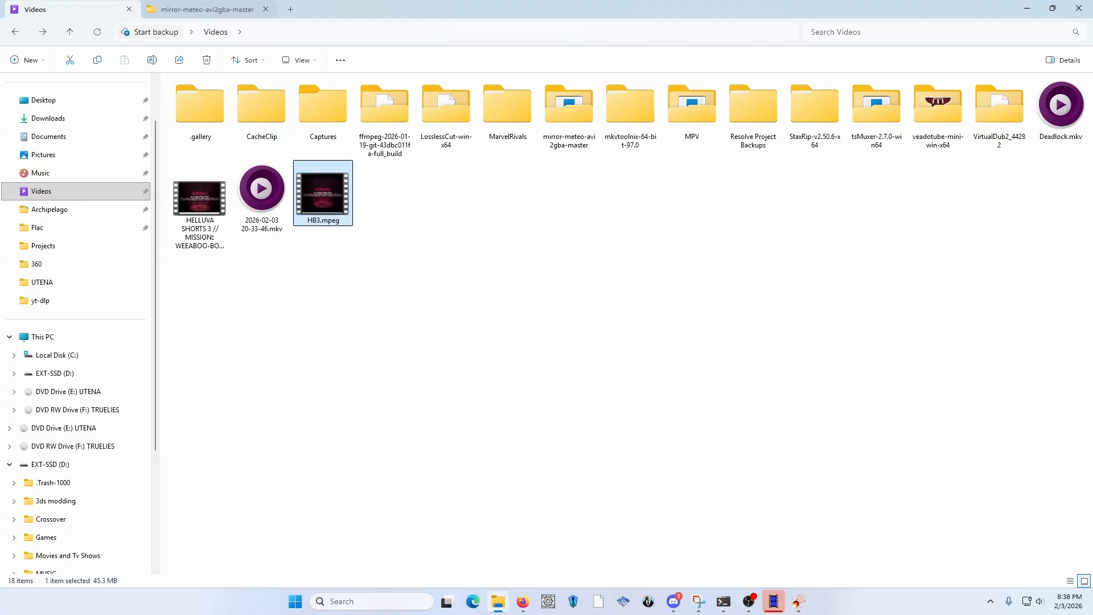
Return to METEO and choose HB3.mpeg from the Videos folder as the input file
click(206, 9)
click(798, 601)
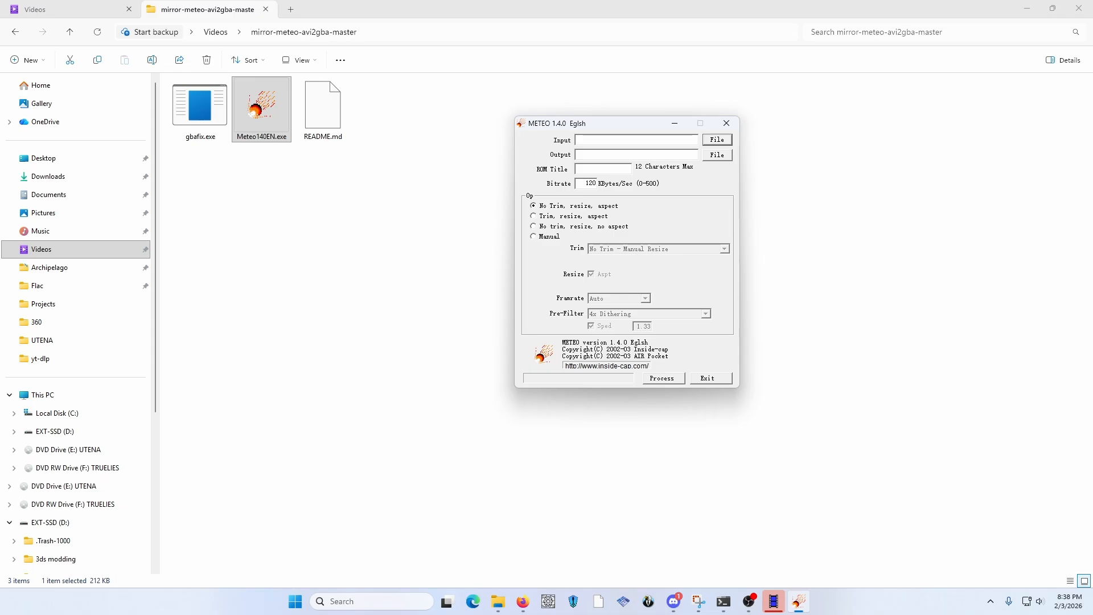
click(717, 140)
scroll(649, 252, down, 10)
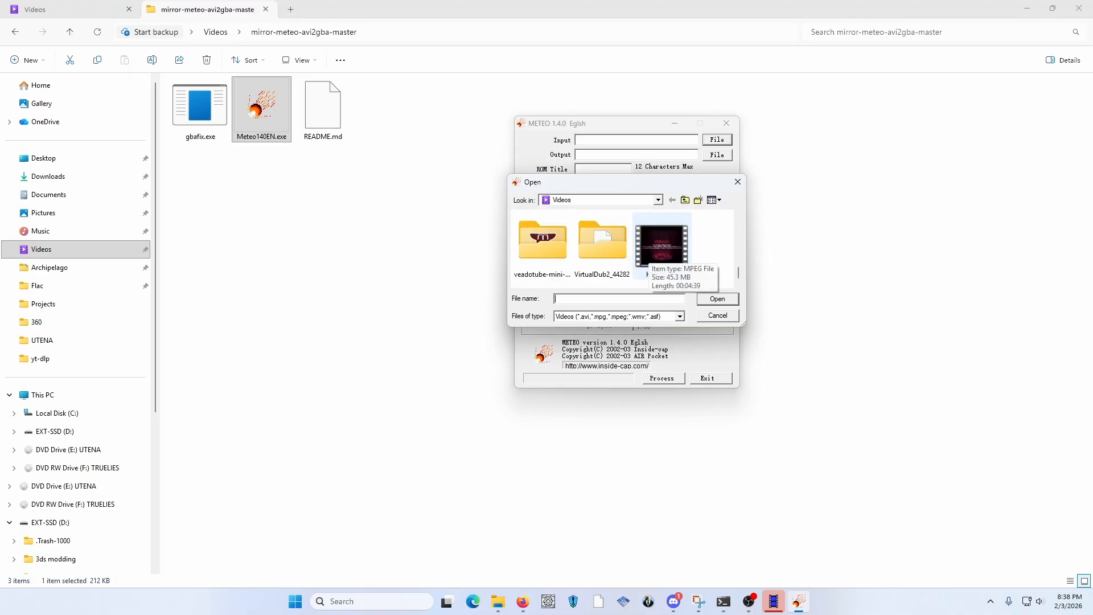
click(649, 253)
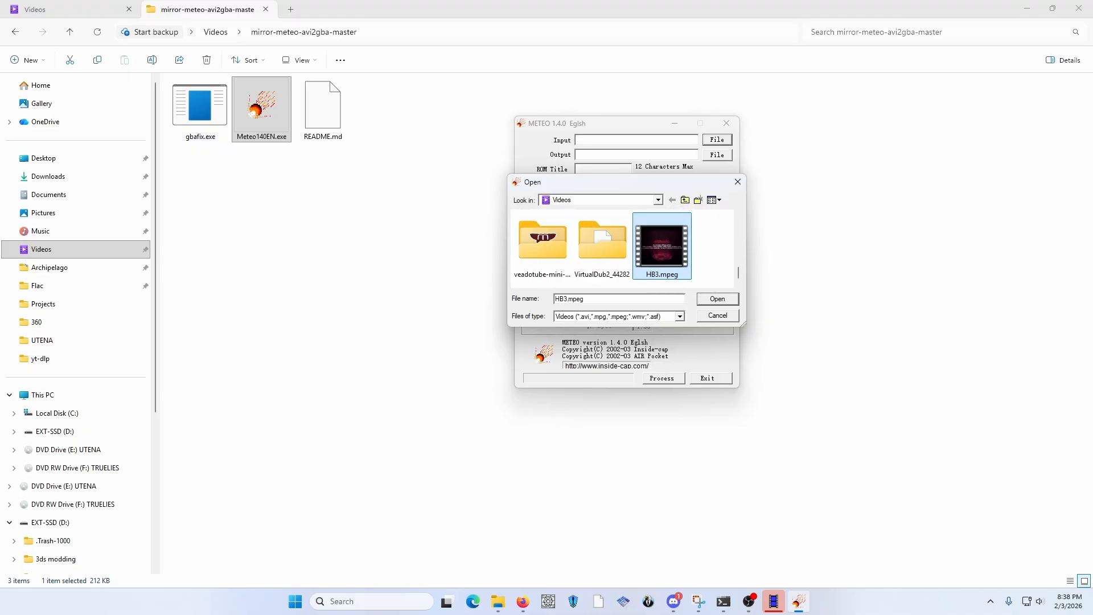
key(Return)
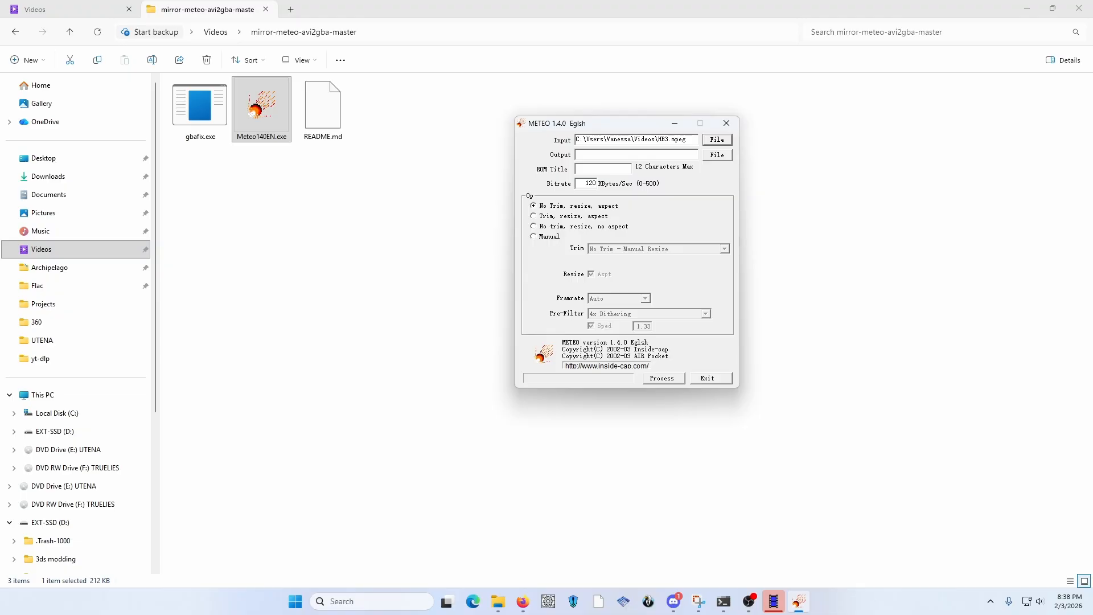
Set METEO's output to a GBA ROM named HB3 in the Videos folder and enter HB3 as the ROM title
click(717, 155)
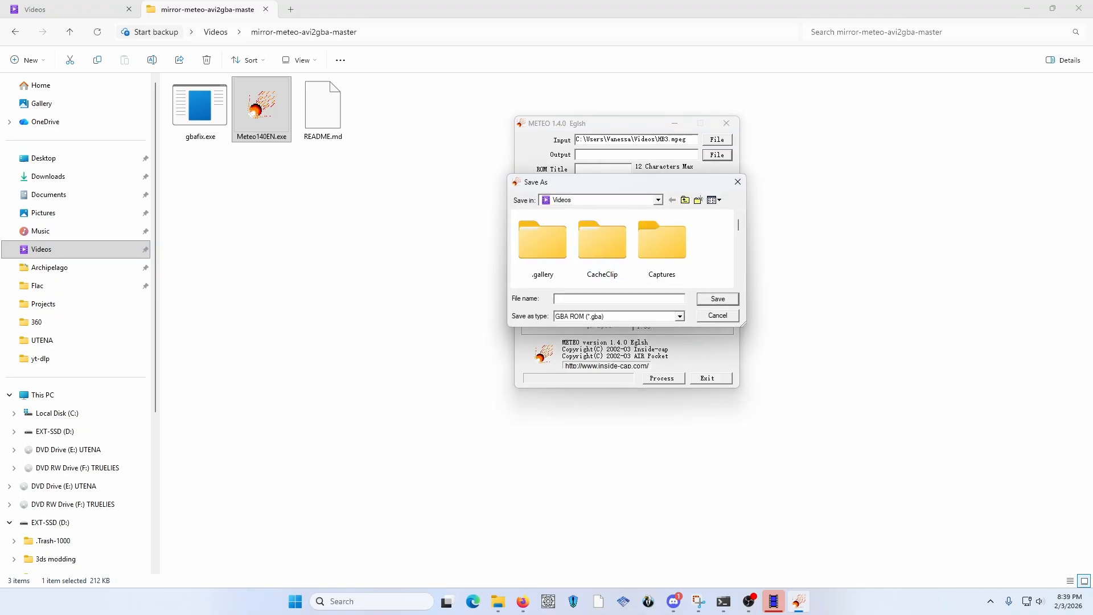
scroll(640, 248, down, 5)
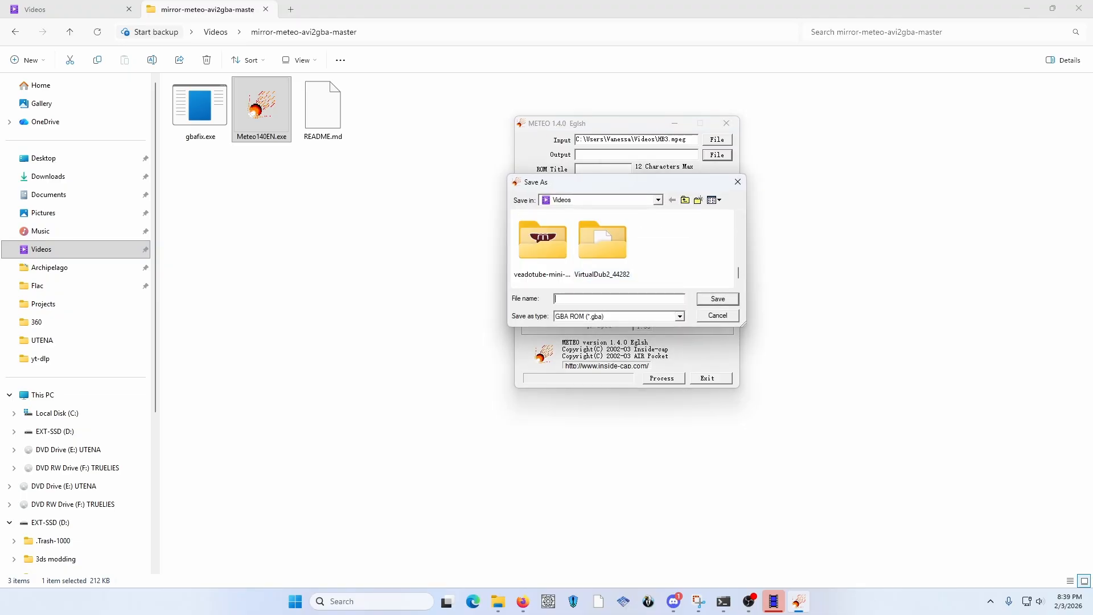
text(HB3)
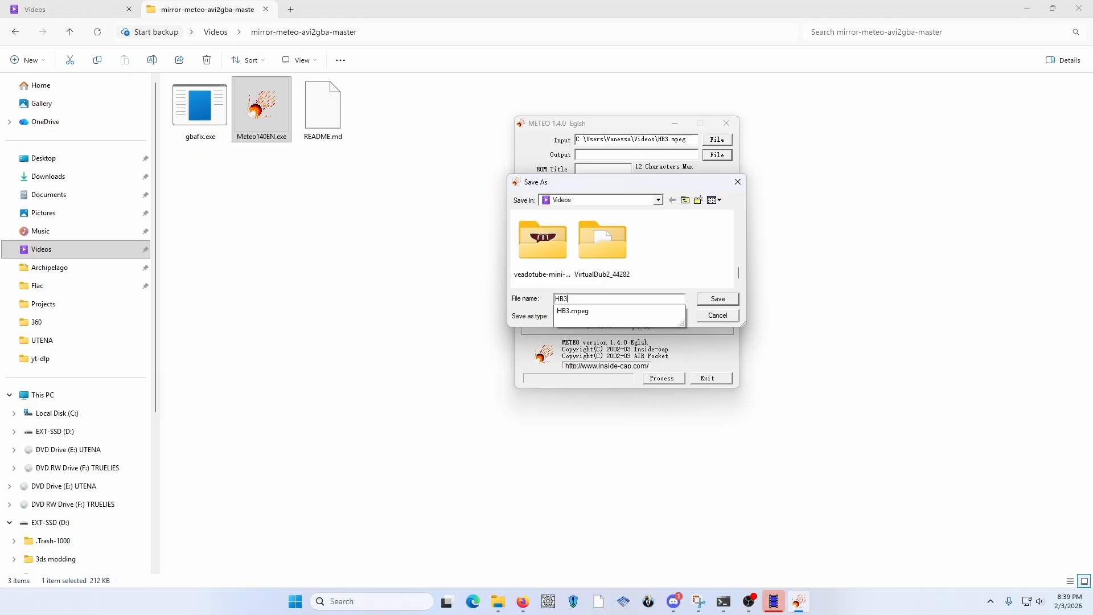
key(Return)
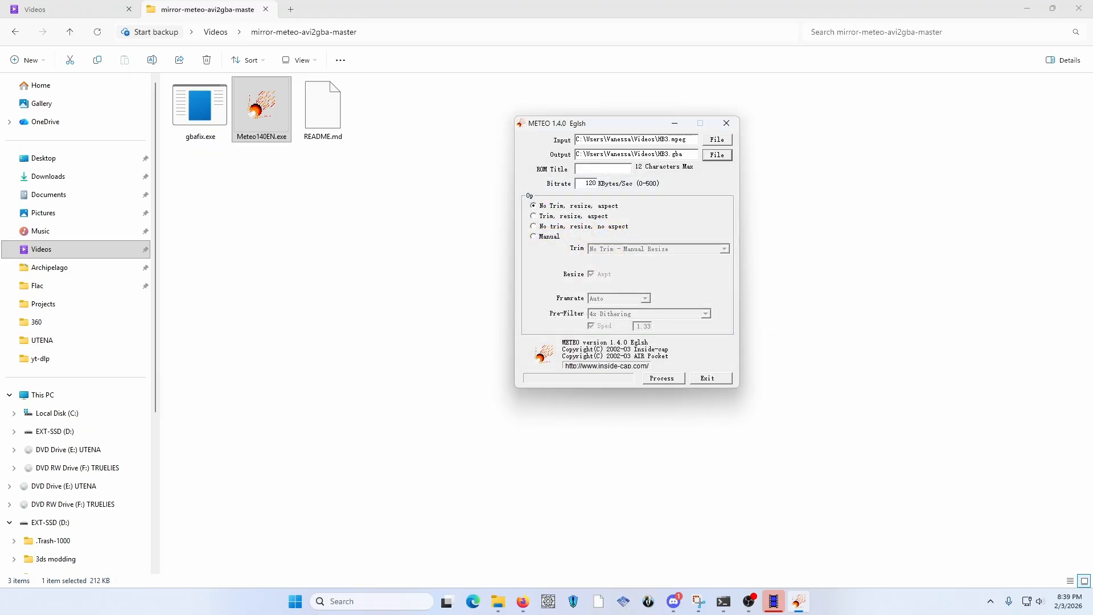
click(603, 168)
text(HB3)
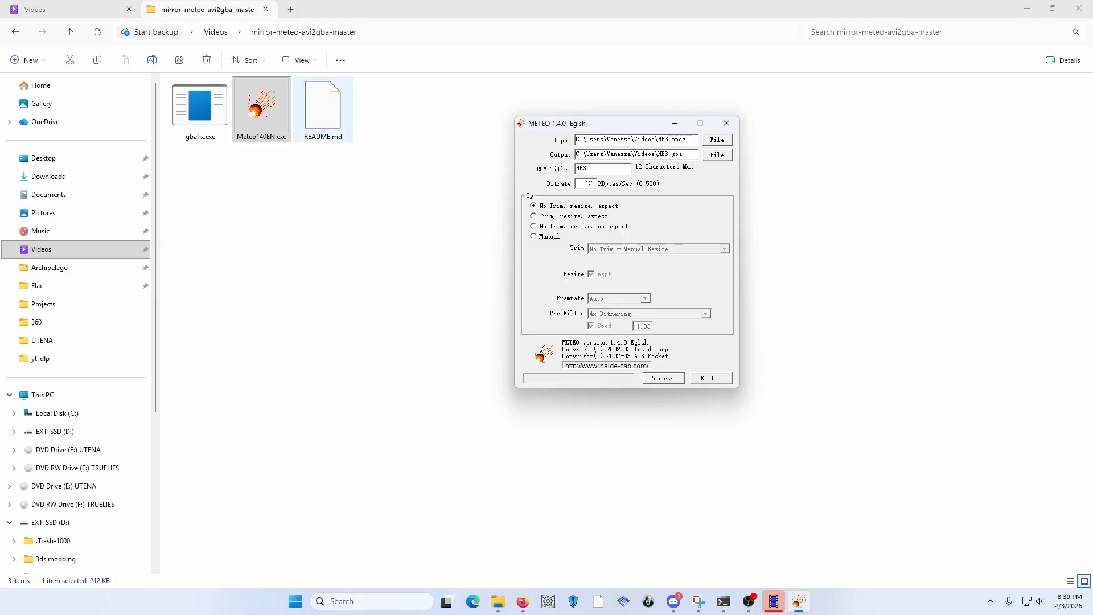
Process the ROM at a bitrate of 60 KBytes/Sec with the "Trim, resize, aspect" option, and exit METEO when finished
double_click(587, 183)
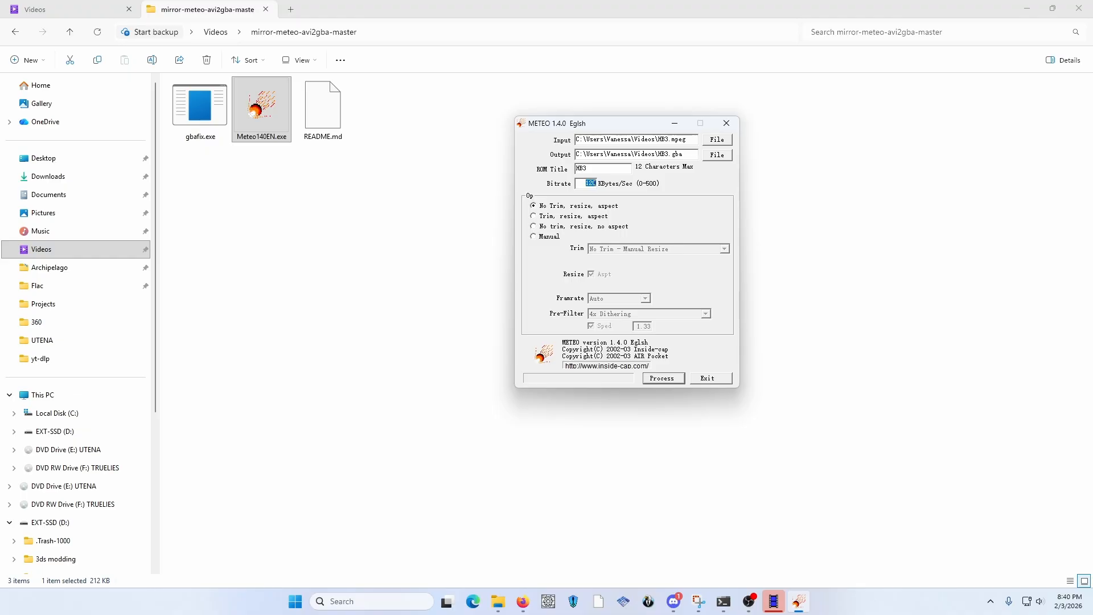
text(60)
click(534, 215)
key(Return)
click(711, 379)
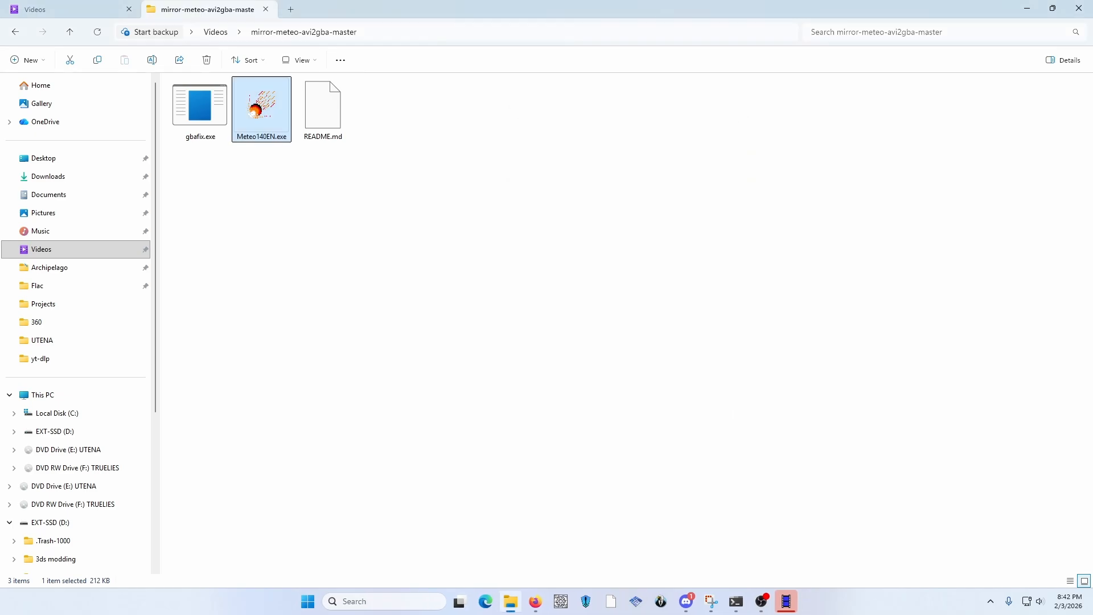
Open BizHawk over the Videos folder and load HB3.gba into it
click(660, 601)
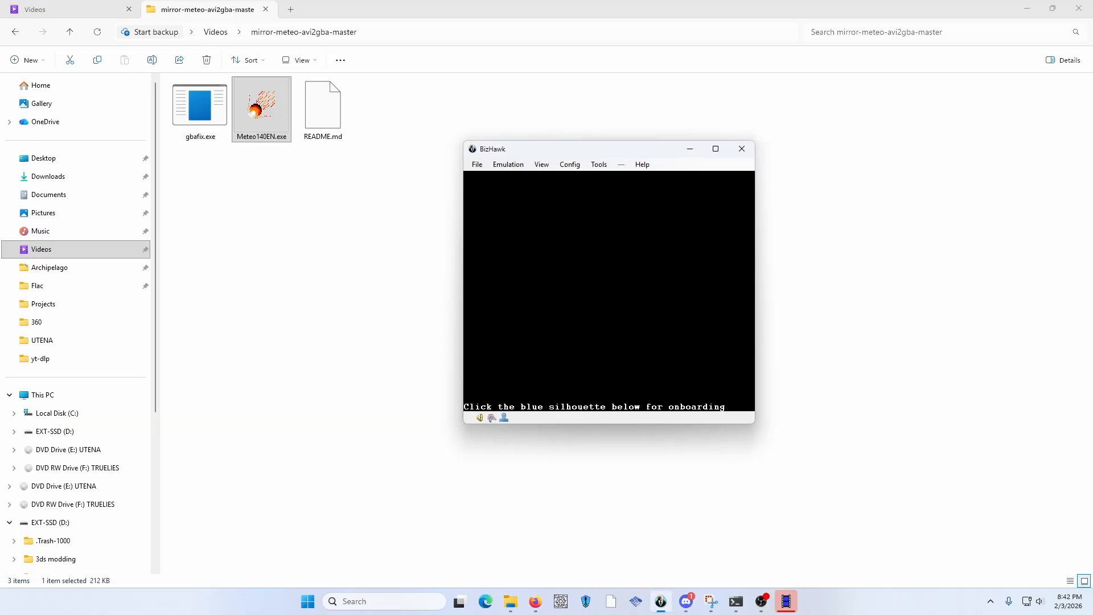
drag(570, 149, 686, 160)
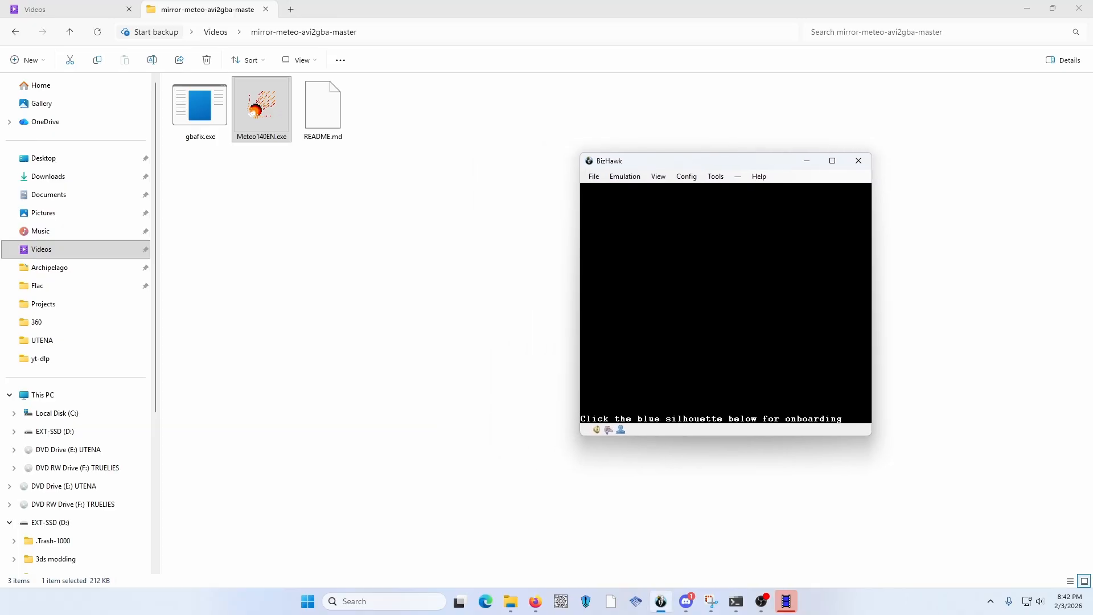
click(74, 9)
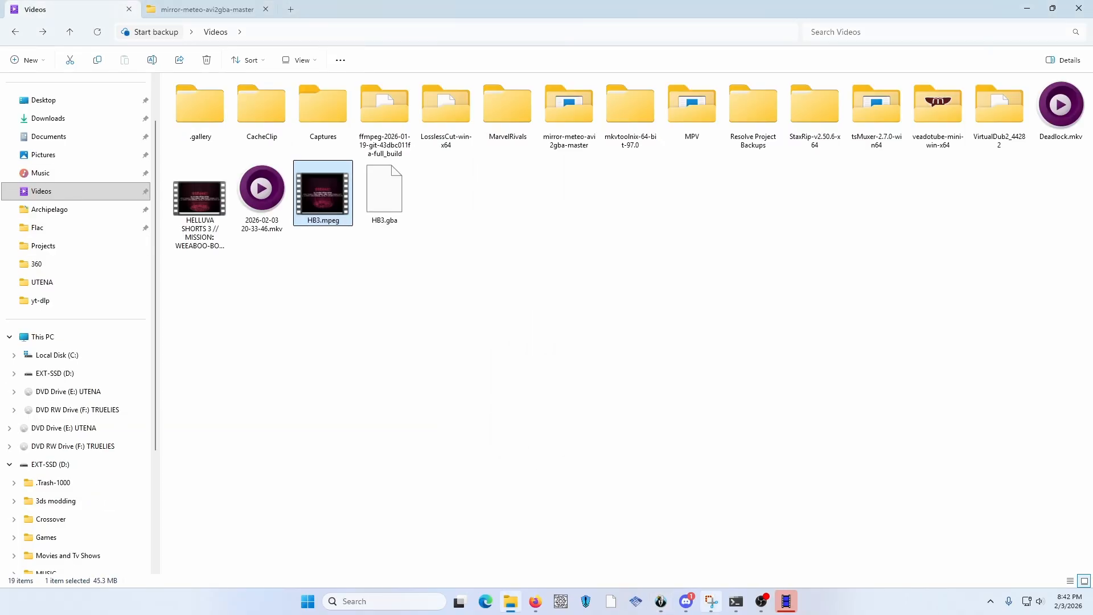
click(660, 601)
drag(384, 193, 689, 307)
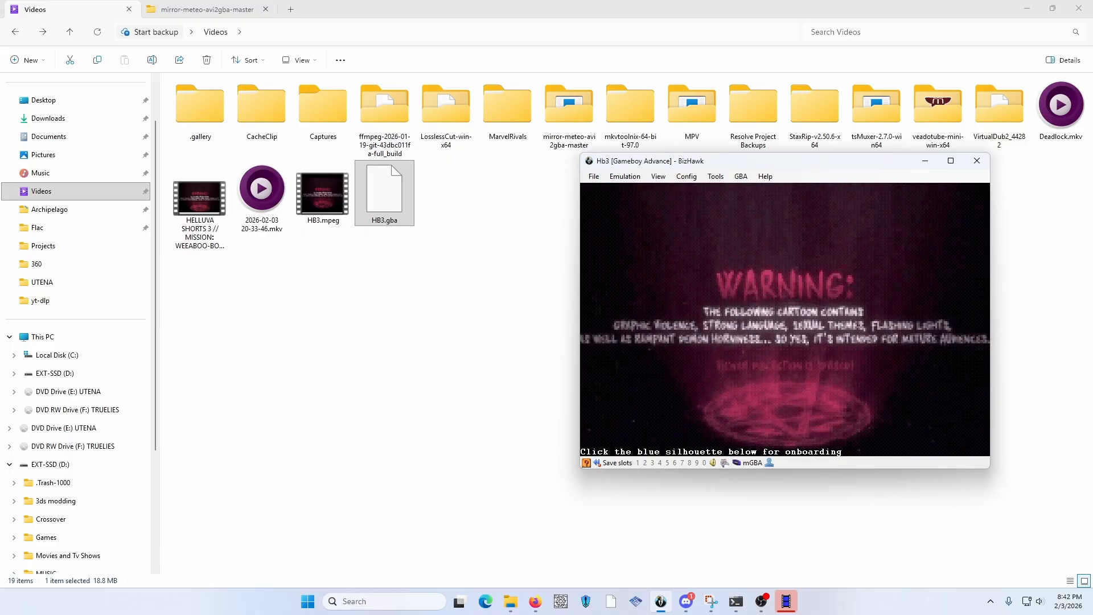
Watch the HB3 video playback in a maximized BizHawk window, then restore the window and close the emulator
drag(796, 161, 700, 157)
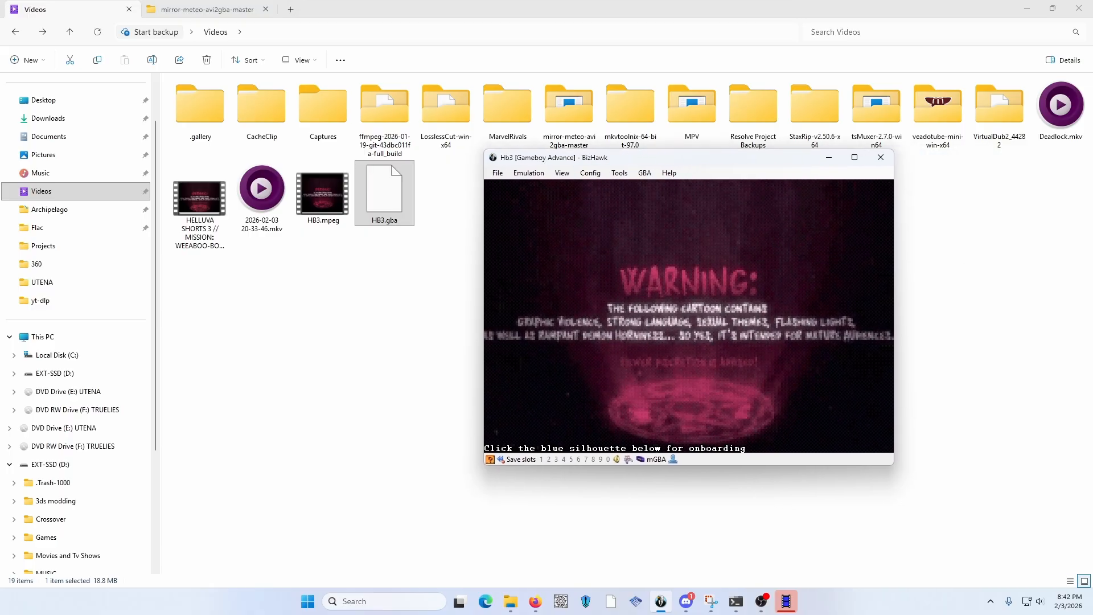
click(855, 157)
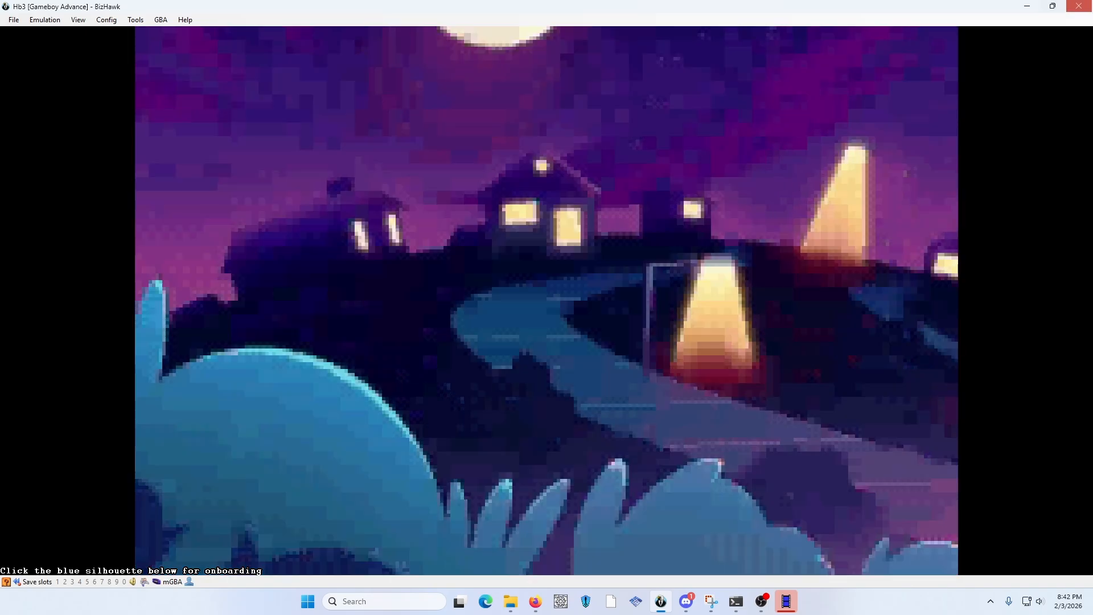
click(1052, 5)
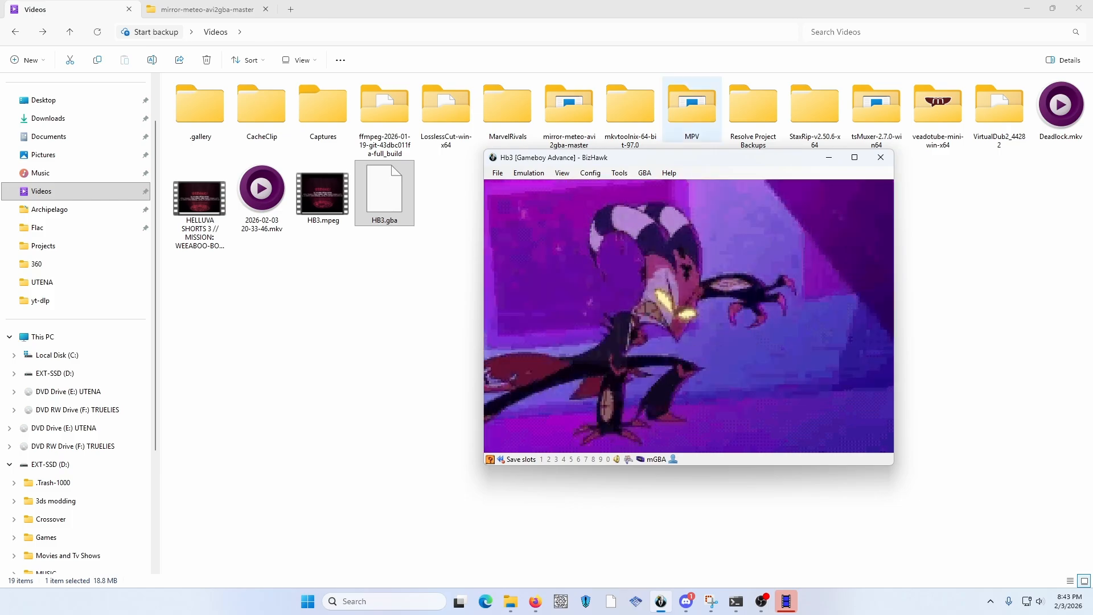
click(880, 157)
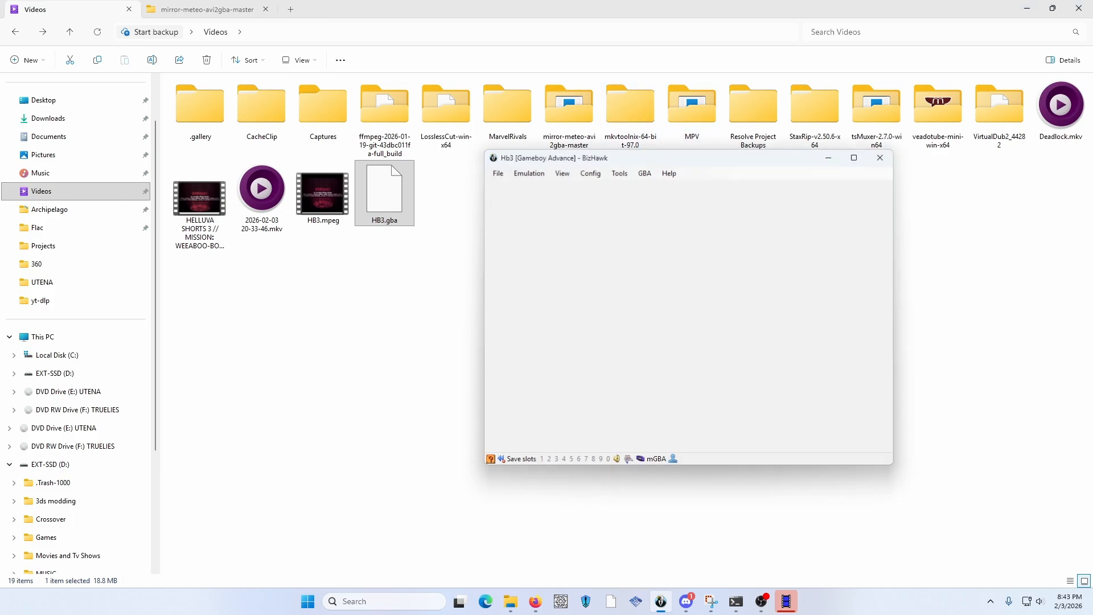